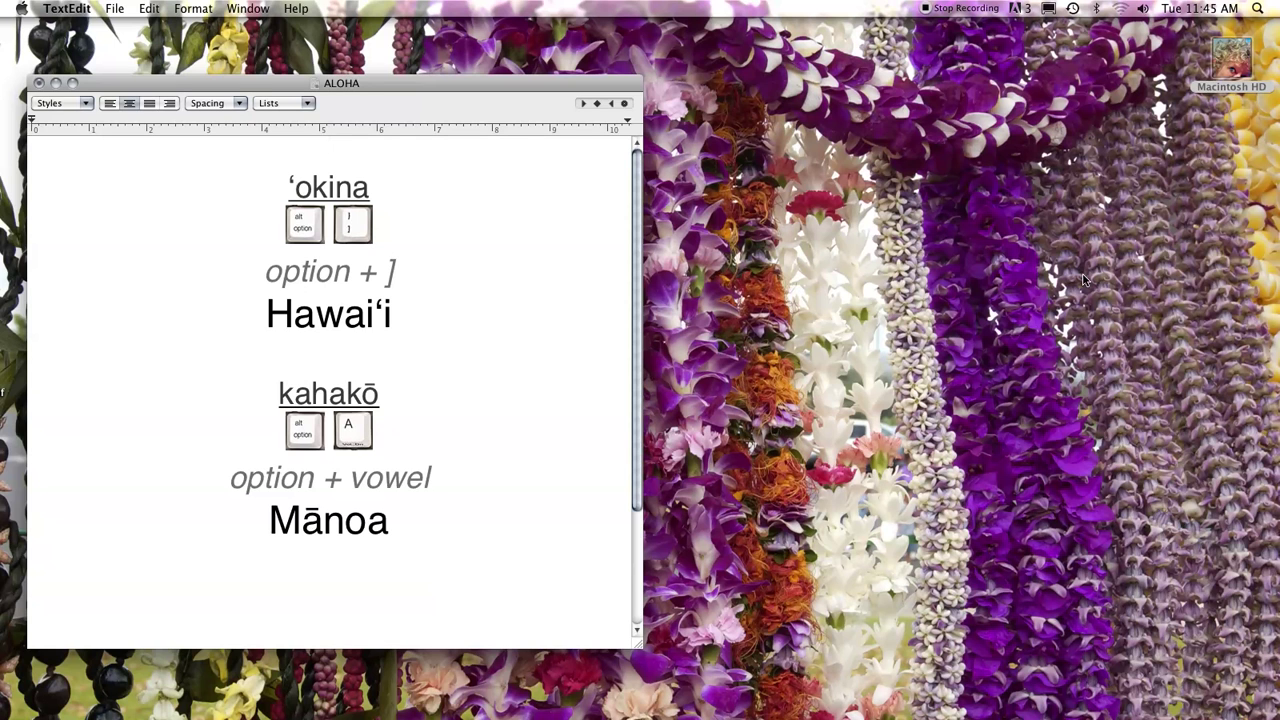
# Step: Paste the Help:Macrons link as the top line and place the cursor after Hawaiʻi
pyautogui.write('http://en.wikipedia.org/wiki/Help:Macrons')
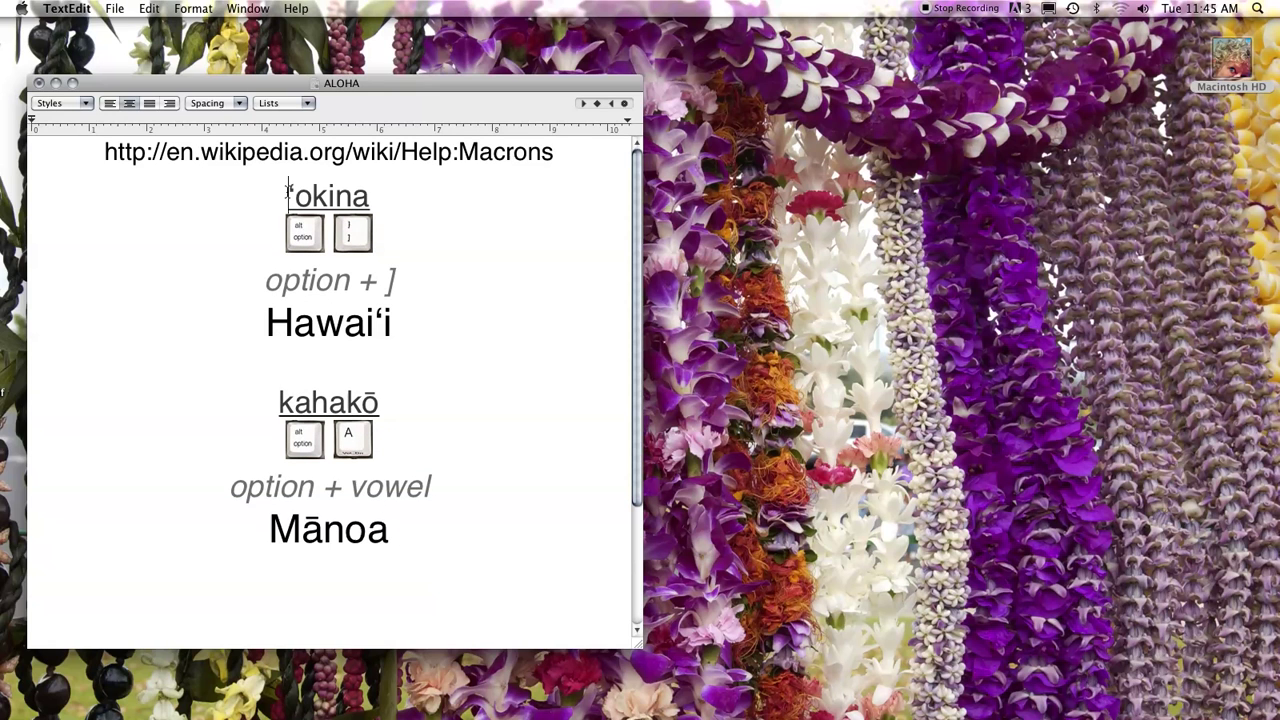
pyautogui.moveTo(288, 196); pyautogui.dragTo(297, 196)
pyautogui.click(421, 230)
pyautogui.click(409, 323)
# Step: Type Hawaiʻi on a new line below the existing one, then briefly select kahakō
pyautogui.press('Return')
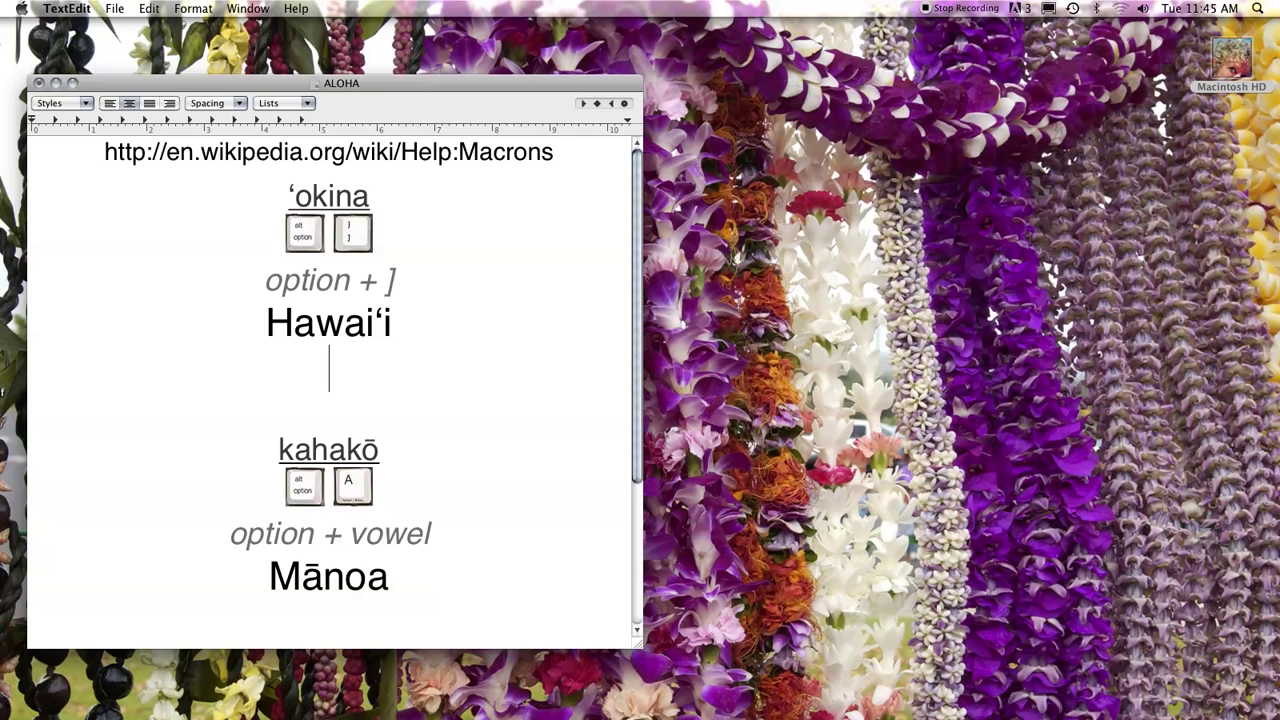
pyautogui.write('Hawa')
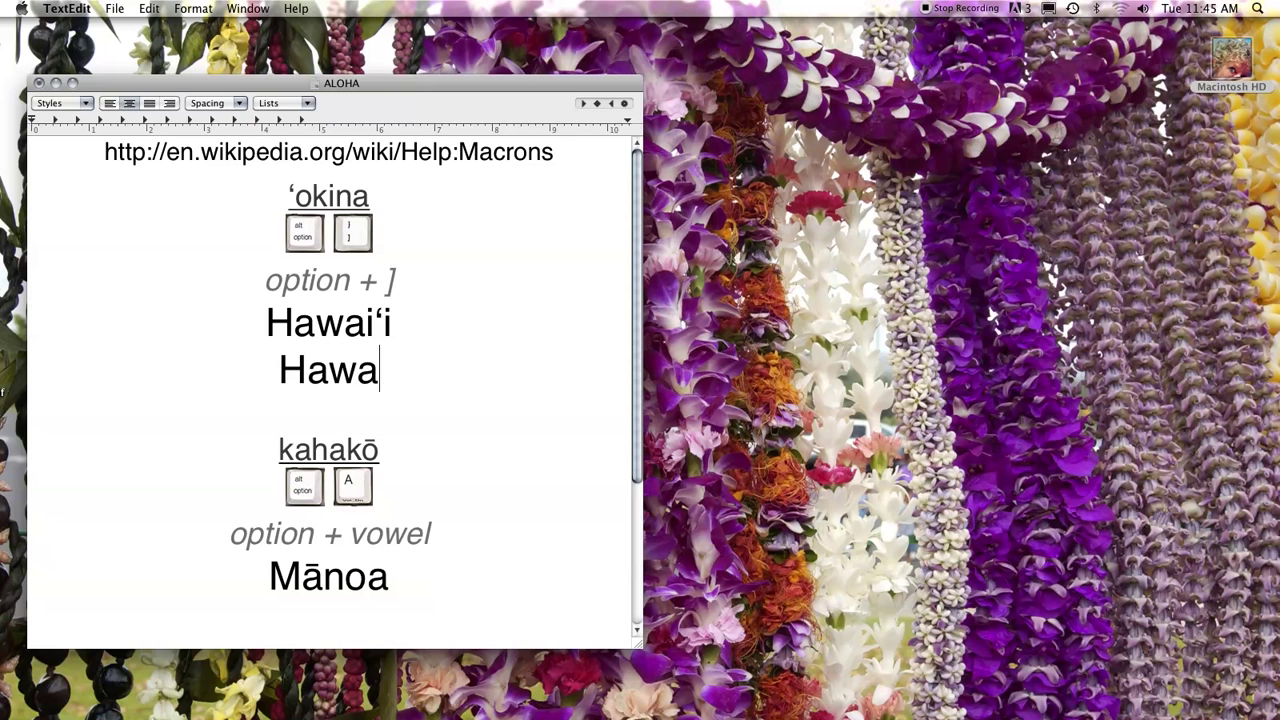
pyautogui.write('i')
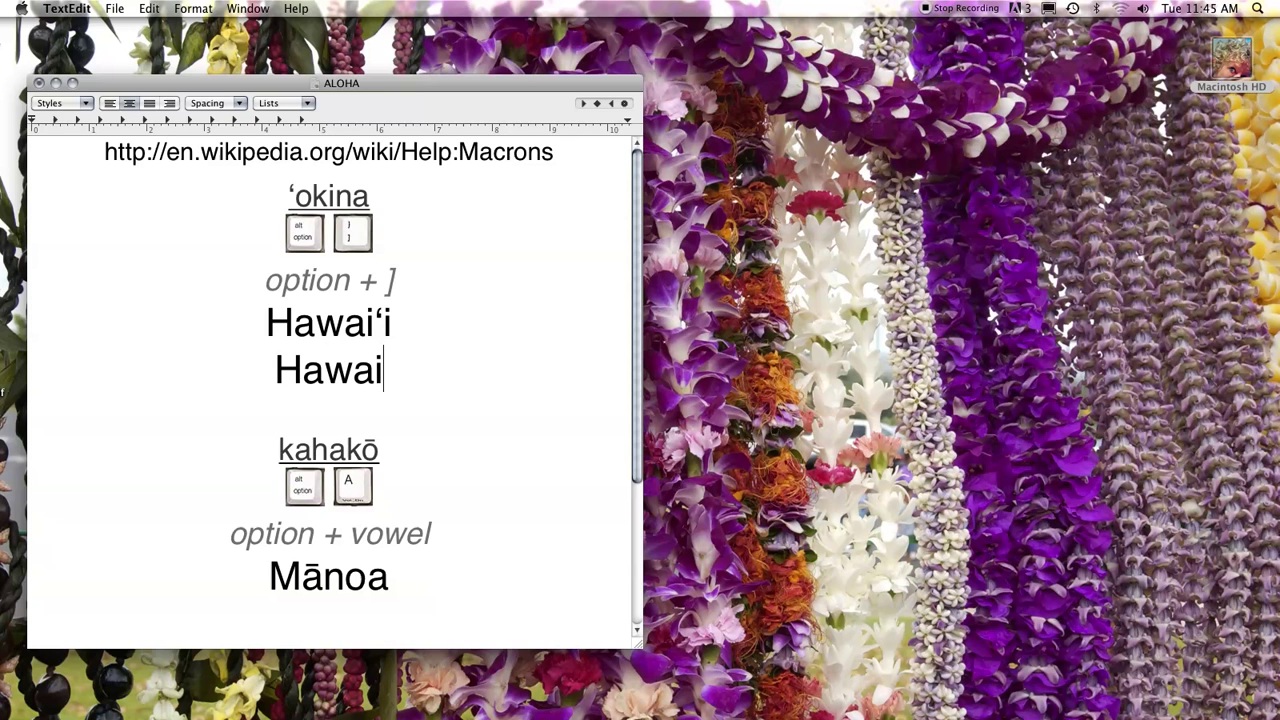
pyautogui.write('‘')
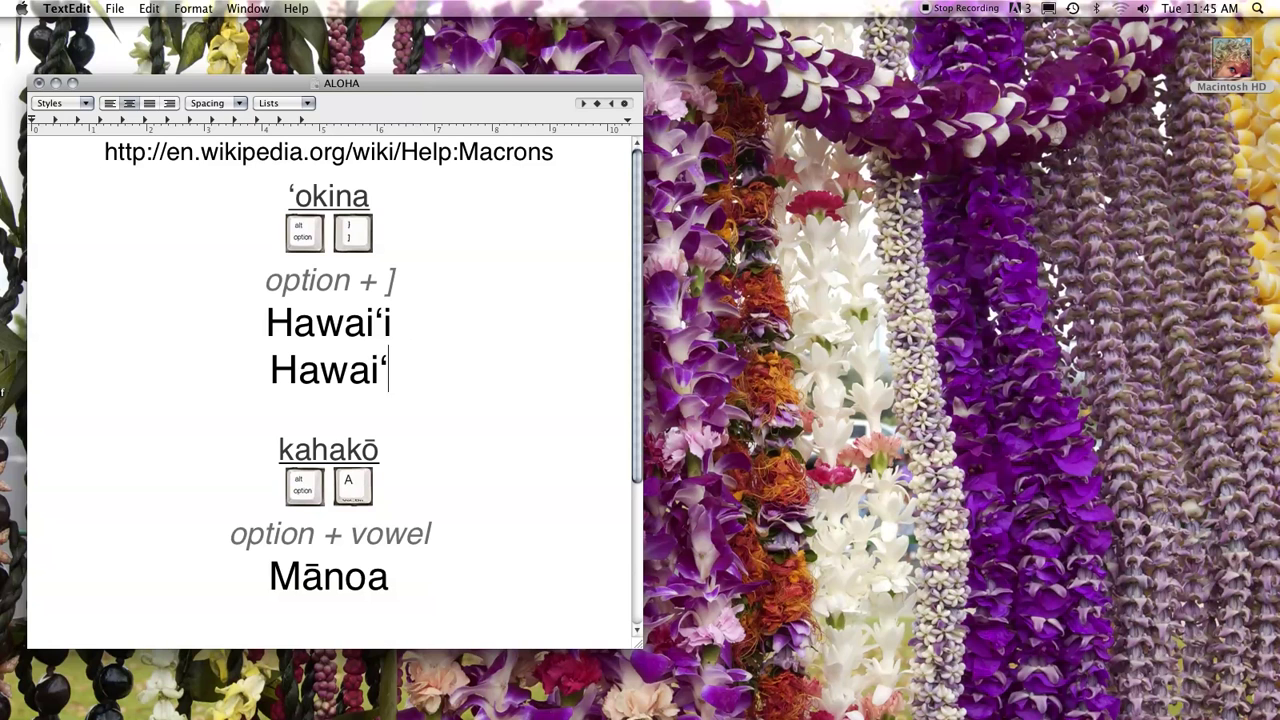
pyautogui.write('i')
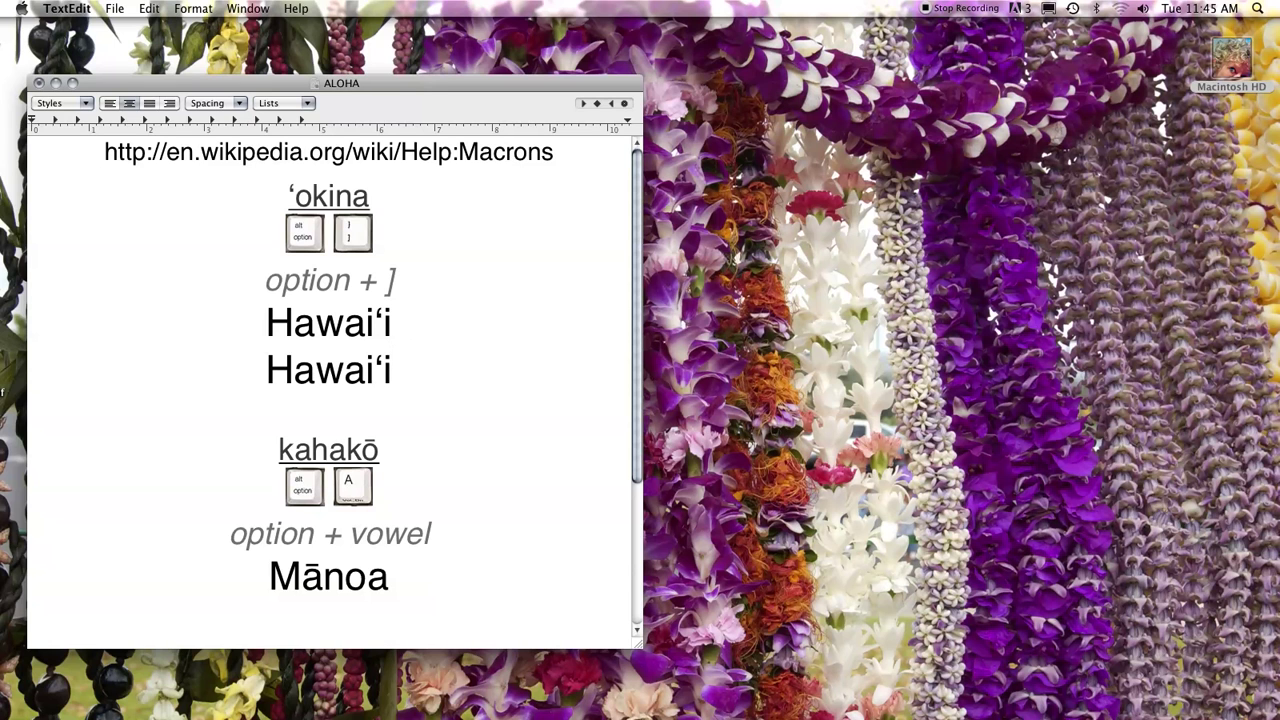
pyautogui.moveTo(380, 445); pyautogui.dragTo(361, 449)
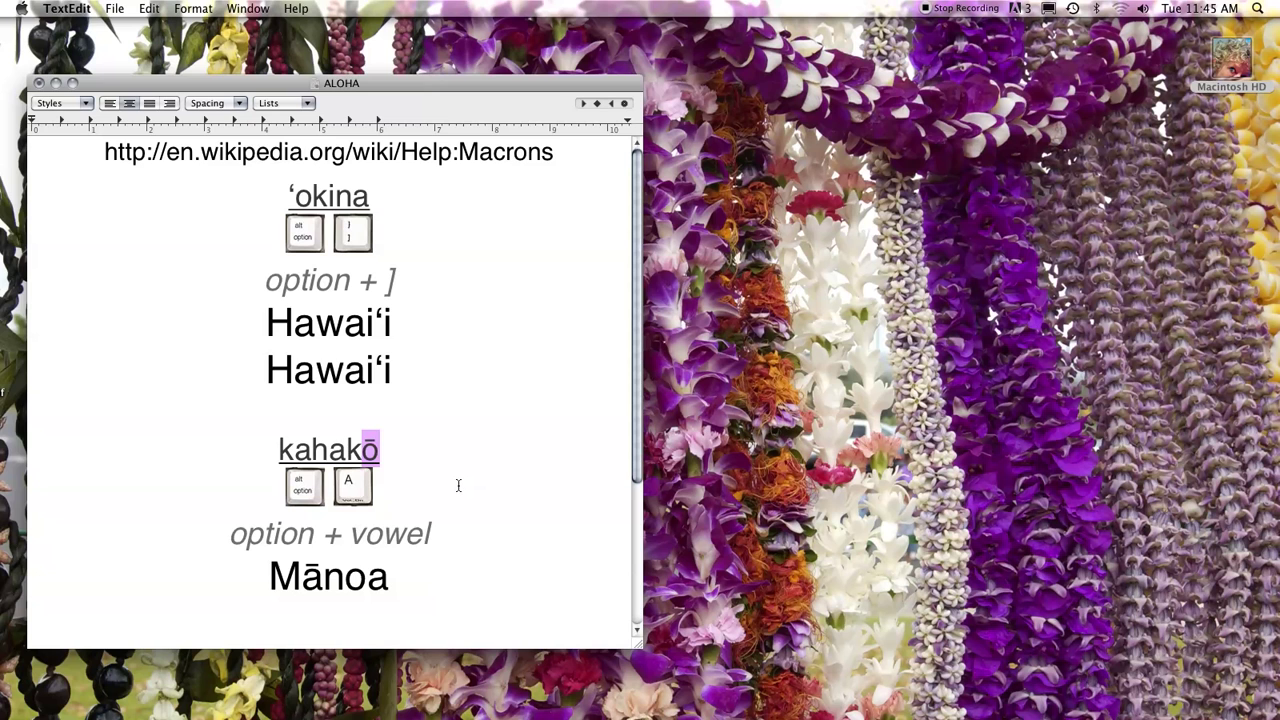
pyautogui.moveTo(280, 449); pyautogui.dragTo(380, 452)
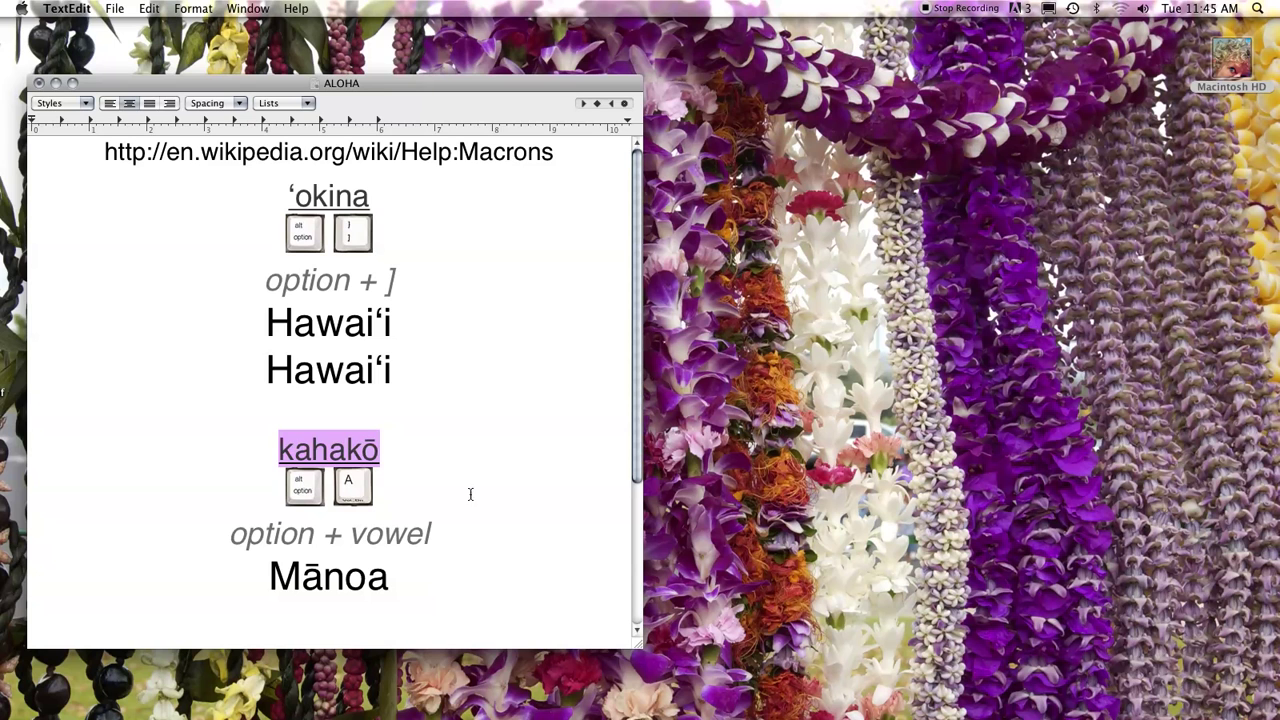
pyautogui.click(385, 460)
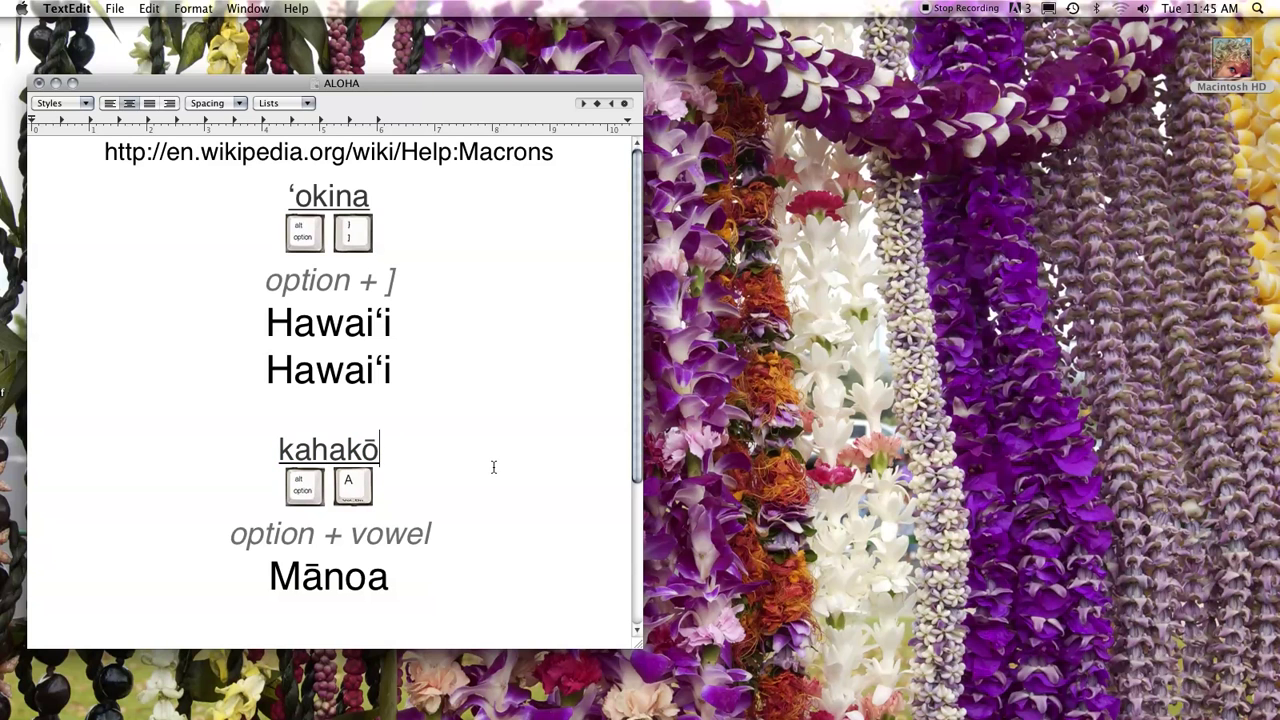
# Step: Launch System Preferences from the Apple menu and go to Language & Text
pyautogui.click(22, 9)
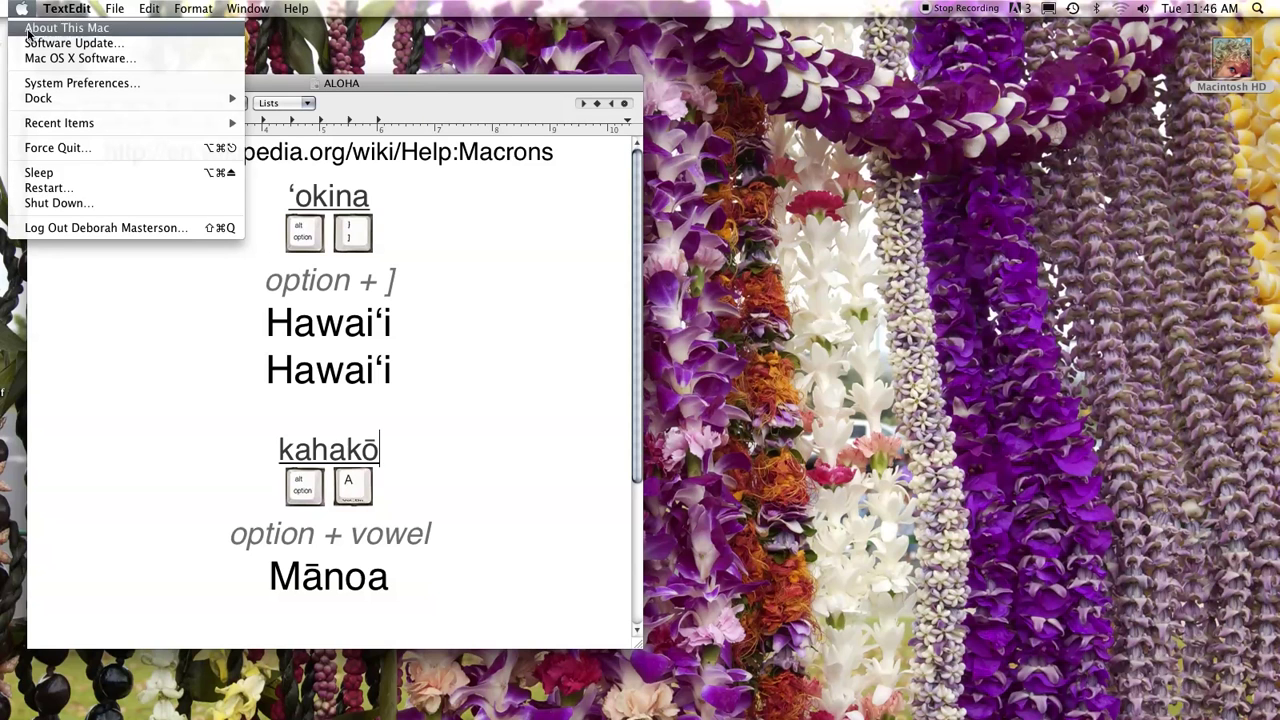
pyautogui.click(33, 86)
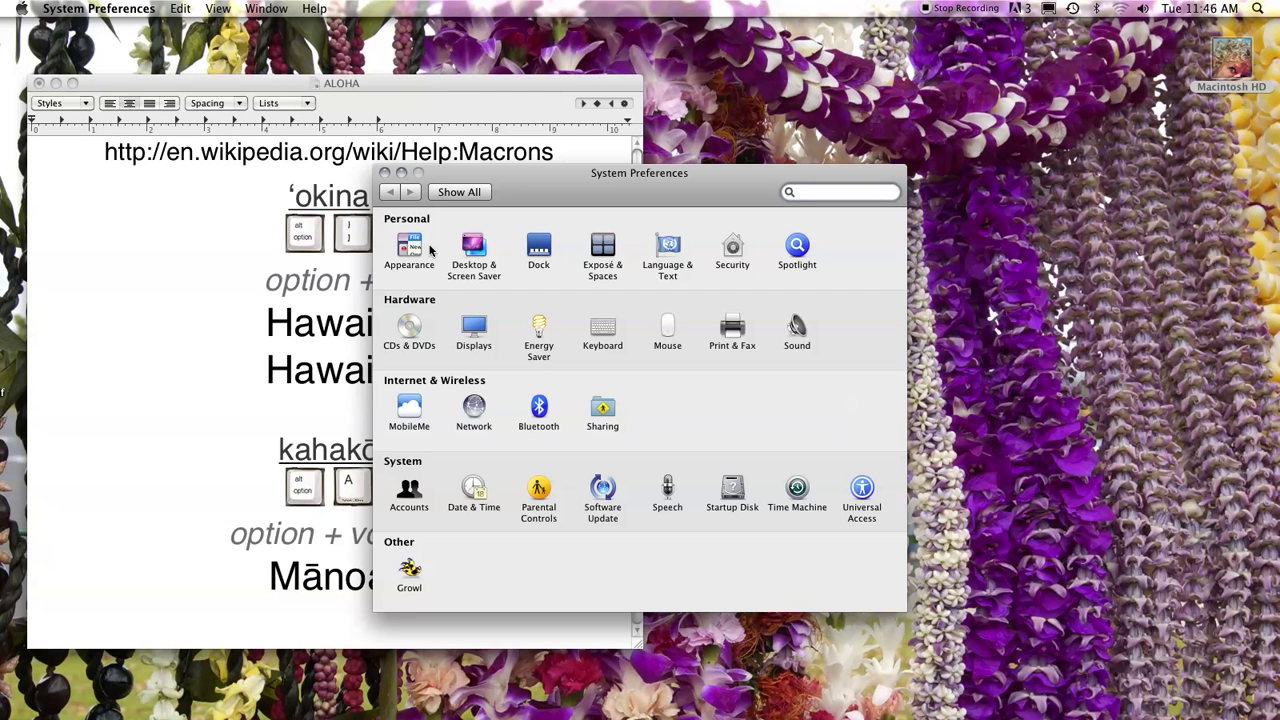
pyautogui.click(669, 250)
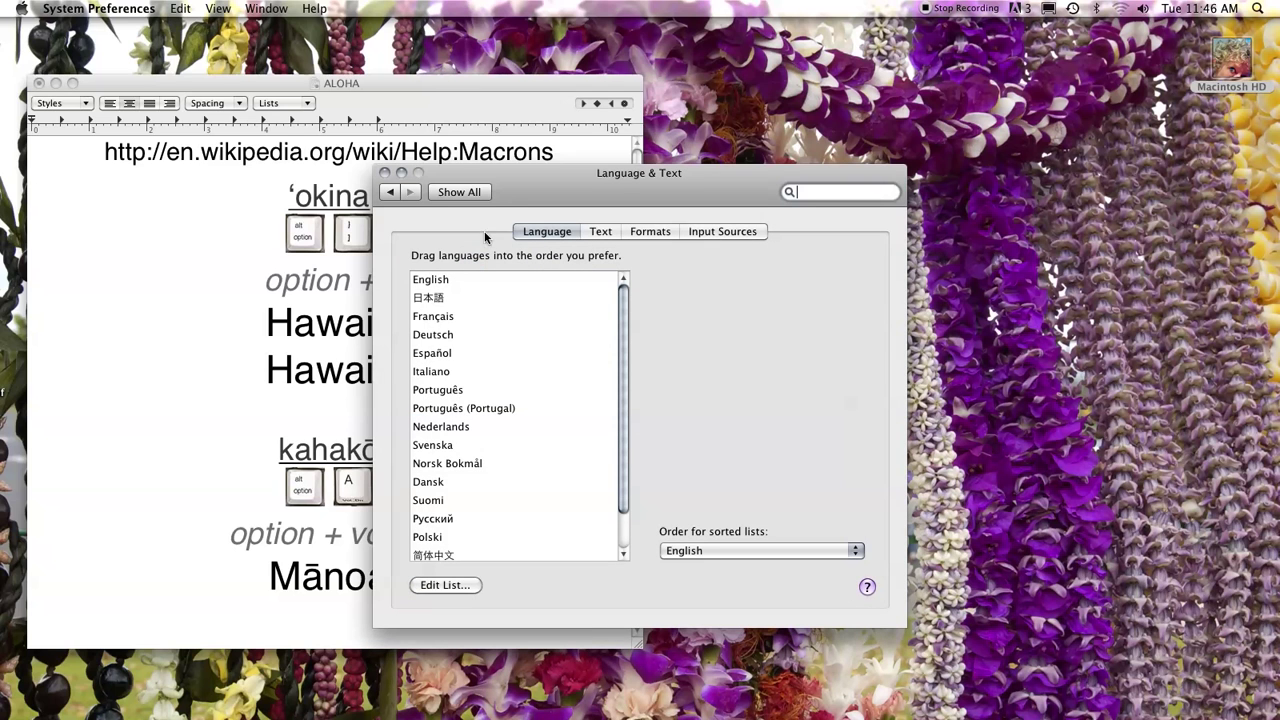
# Step: On the Input Sources tab, check Hawaiian, then close Language & Text
pyautogui.click(735, 235)
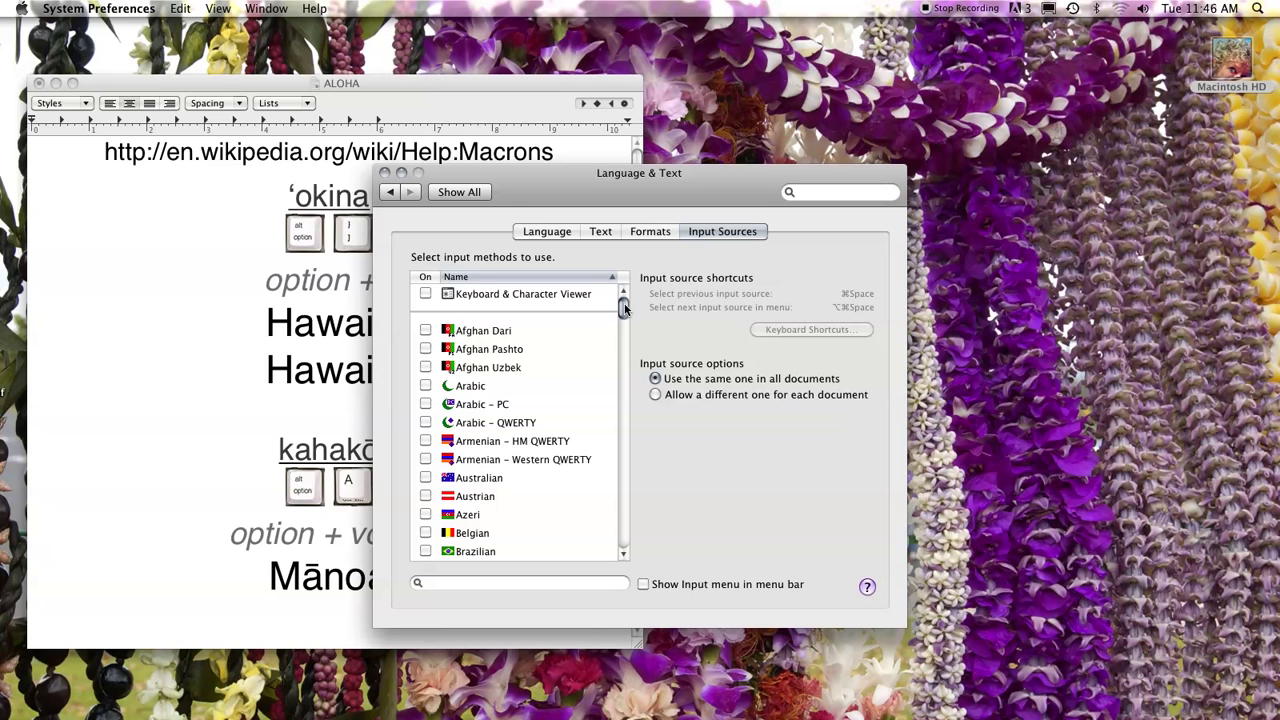
pyautogui.moveTo(623, 308); pyautogui.dragTo(623, 412)
pyautogui.click(425, 383)
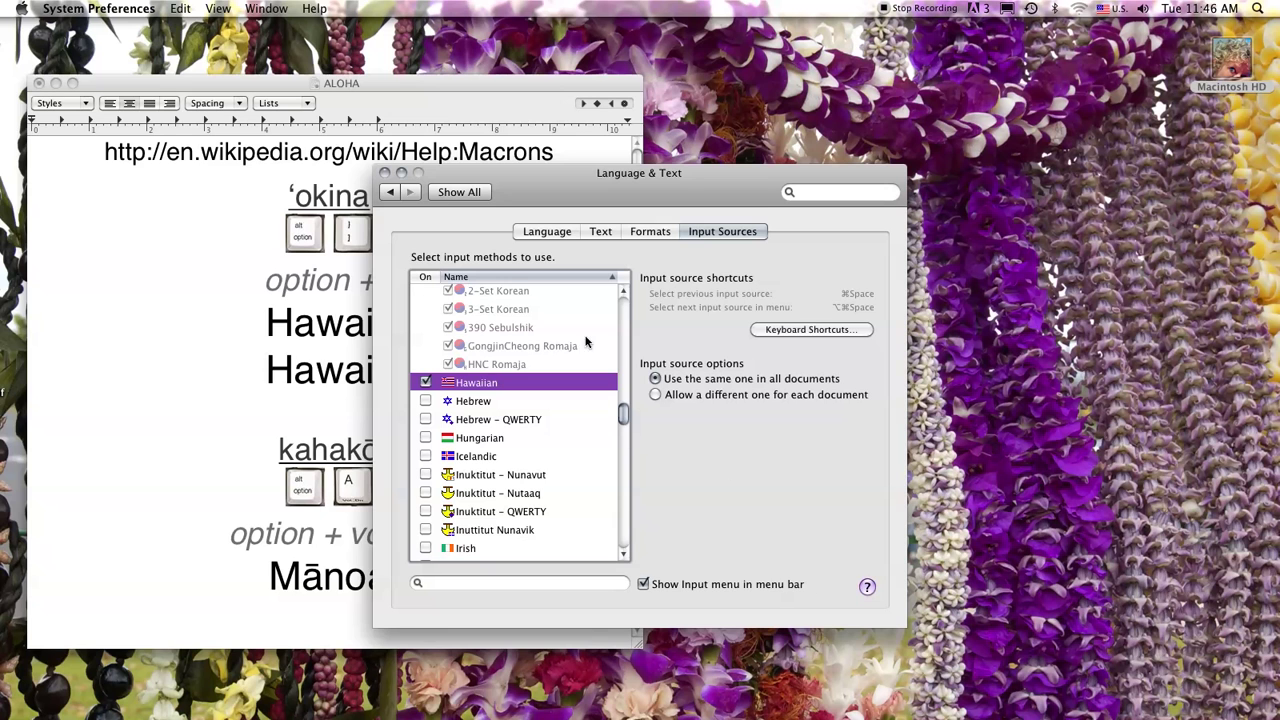
pyautogui.click(384, 173)
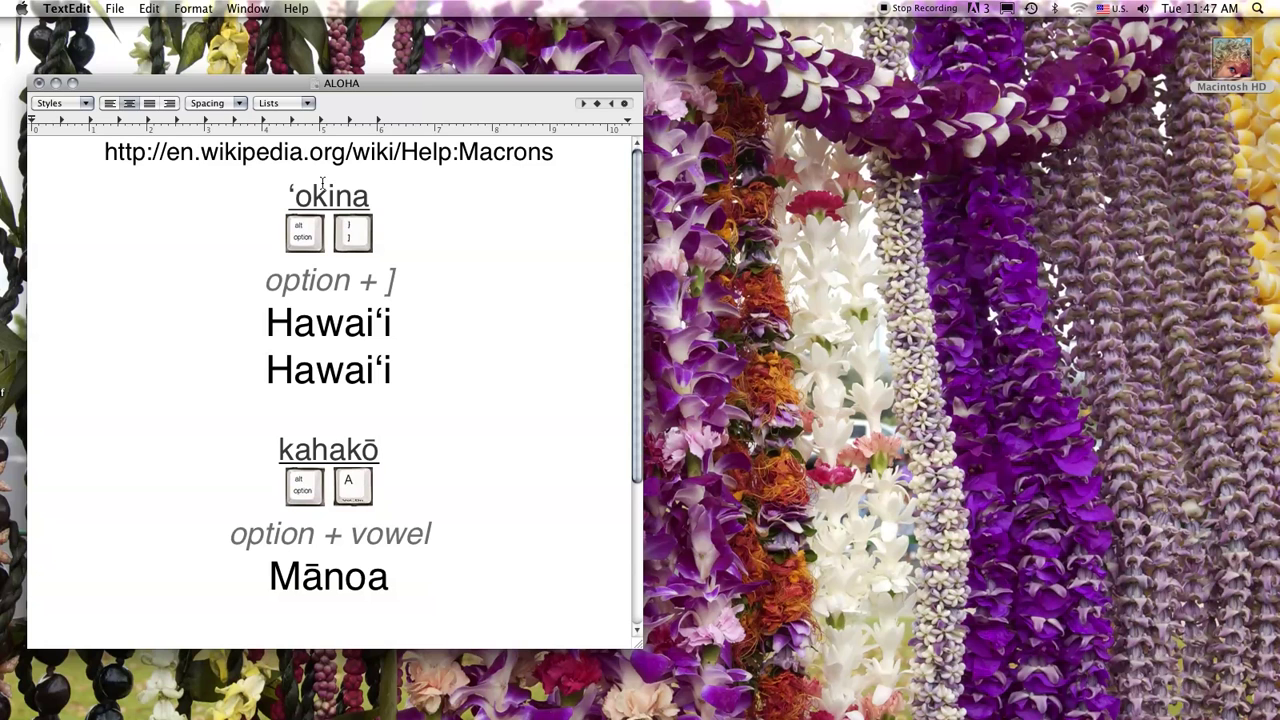
# Step: Pick Hawaiian from the menu-bar input source menu
pyautogui.click(1106, 12)
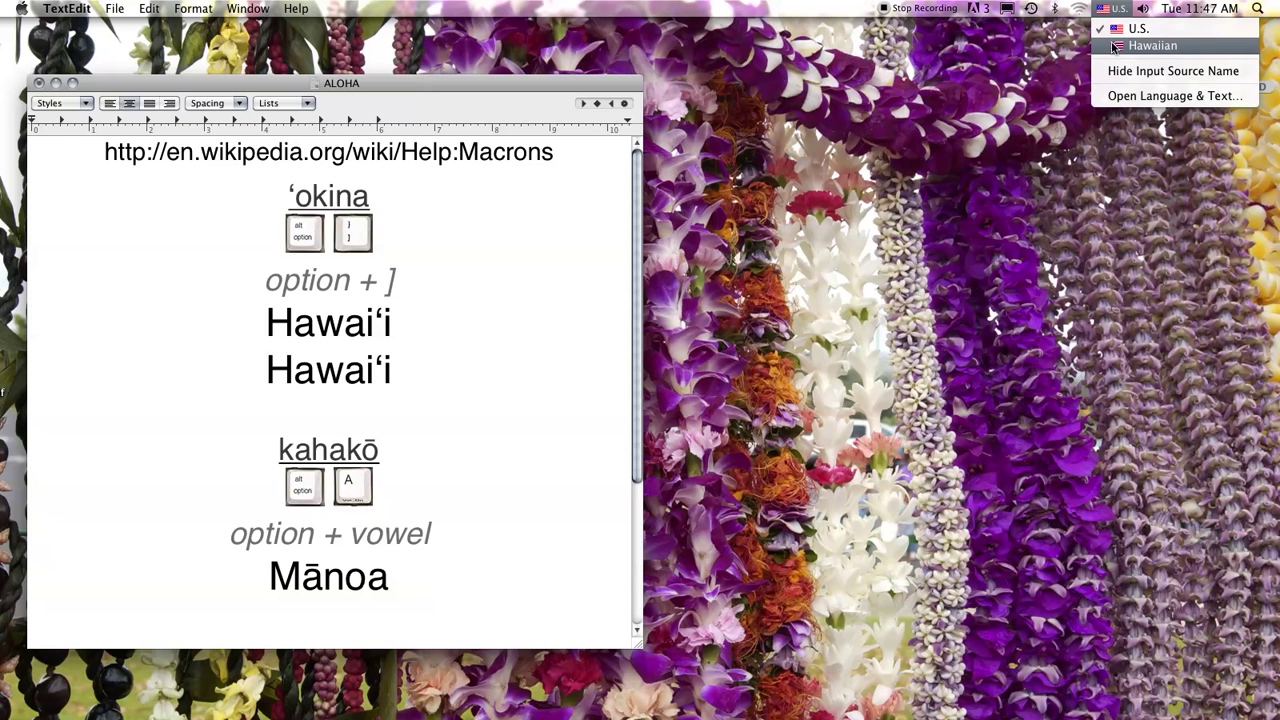
pyautogui.click(1116, 46)
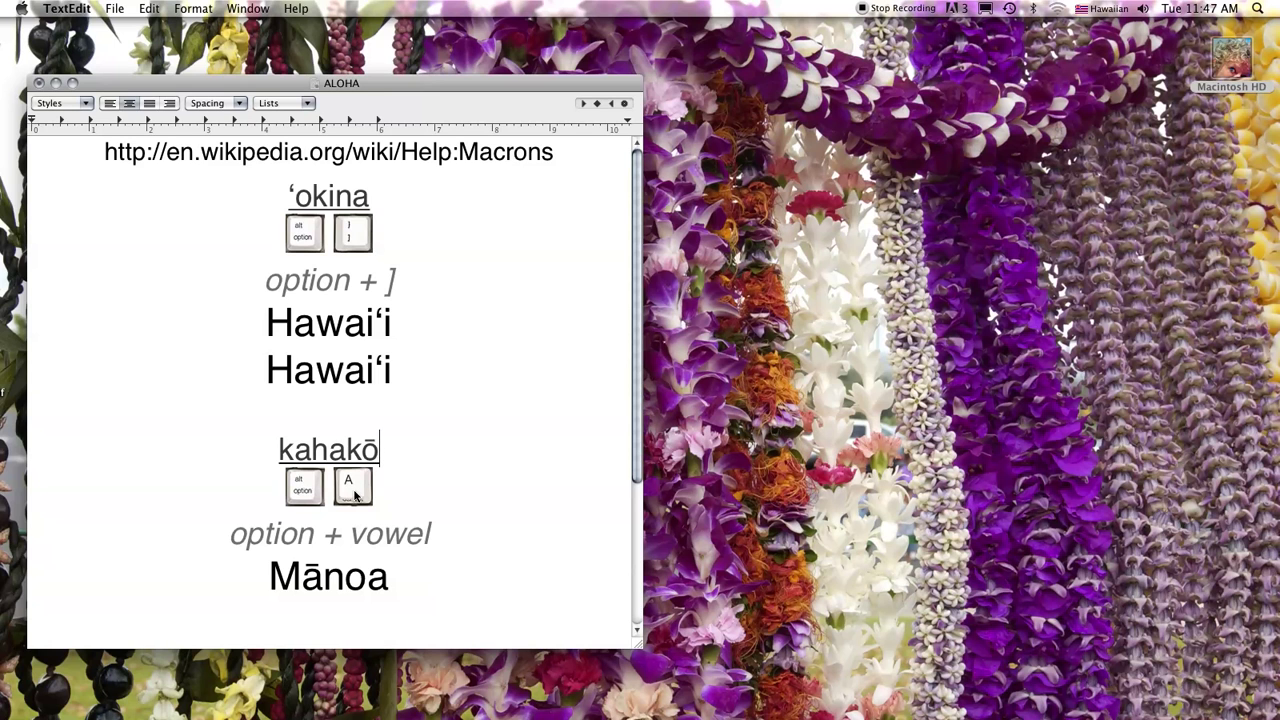
# Step: Type Mānoa on a new line below Mānoa, then Waikīkī on the line after
pyautogui.click(402, 578)
pyautogui.press('Return')
pyautogui.write('M')
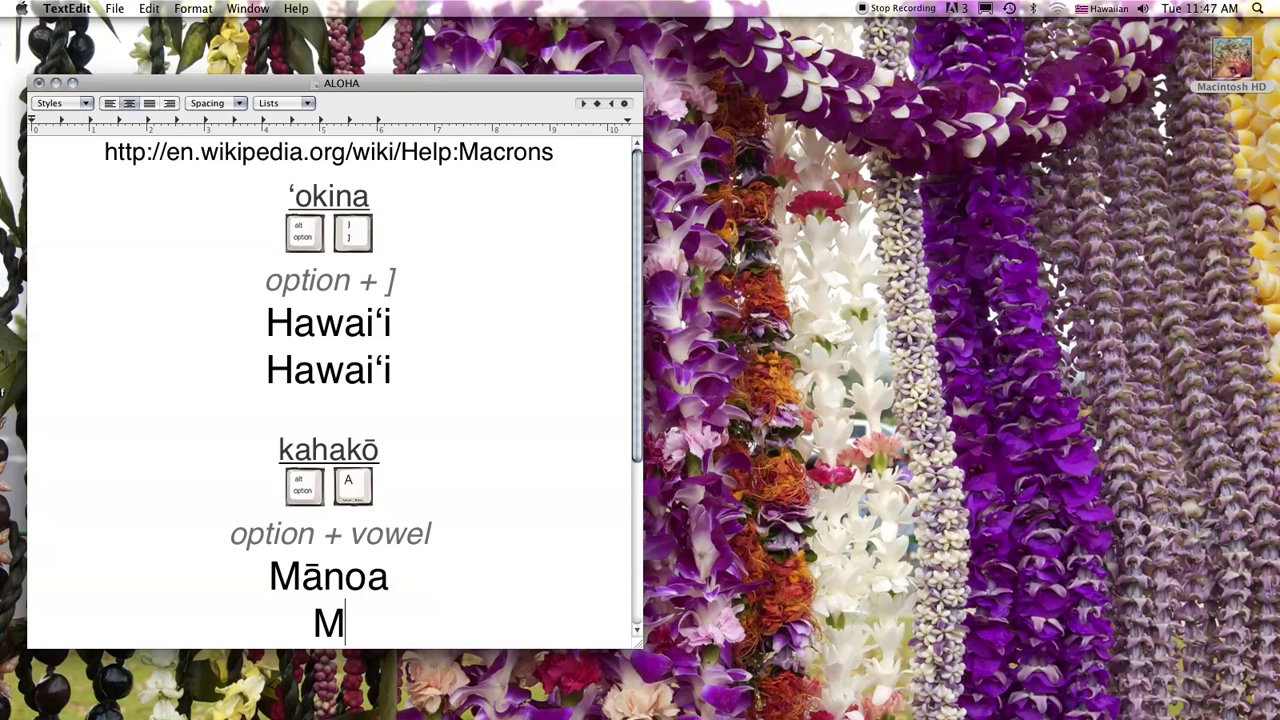
pyautogui.write('ā')
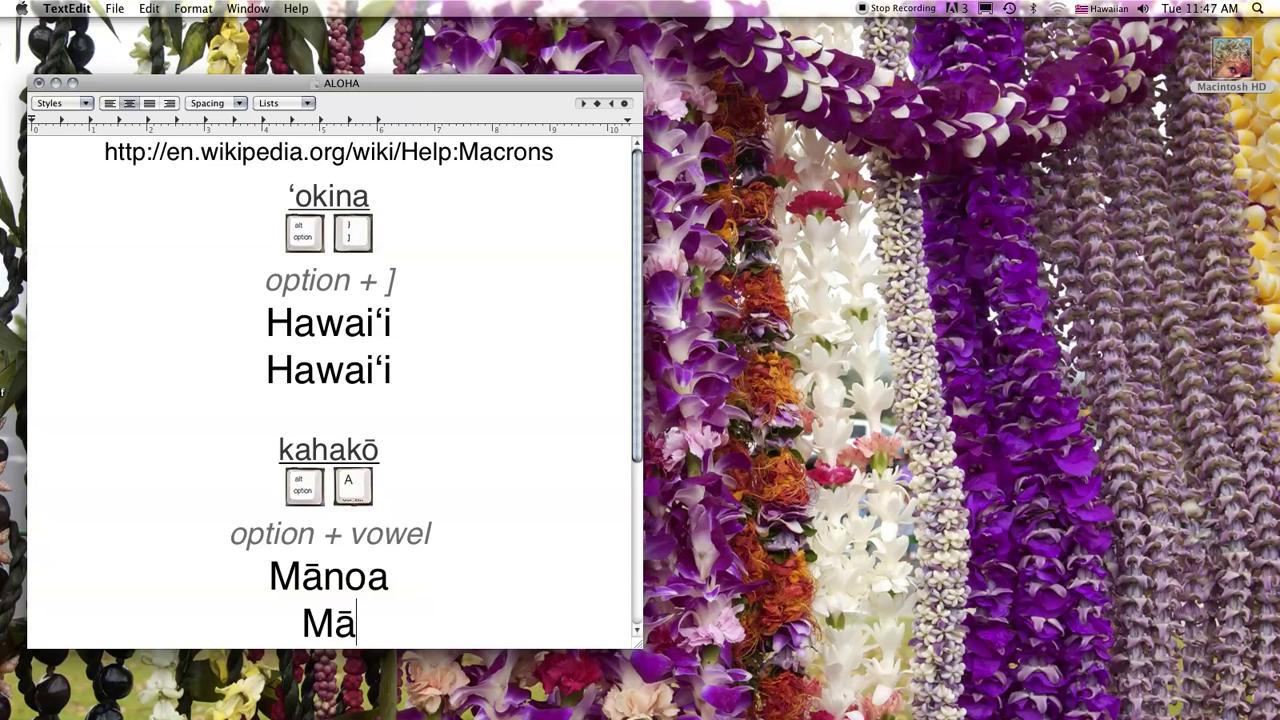
pyautogui.write('noa')
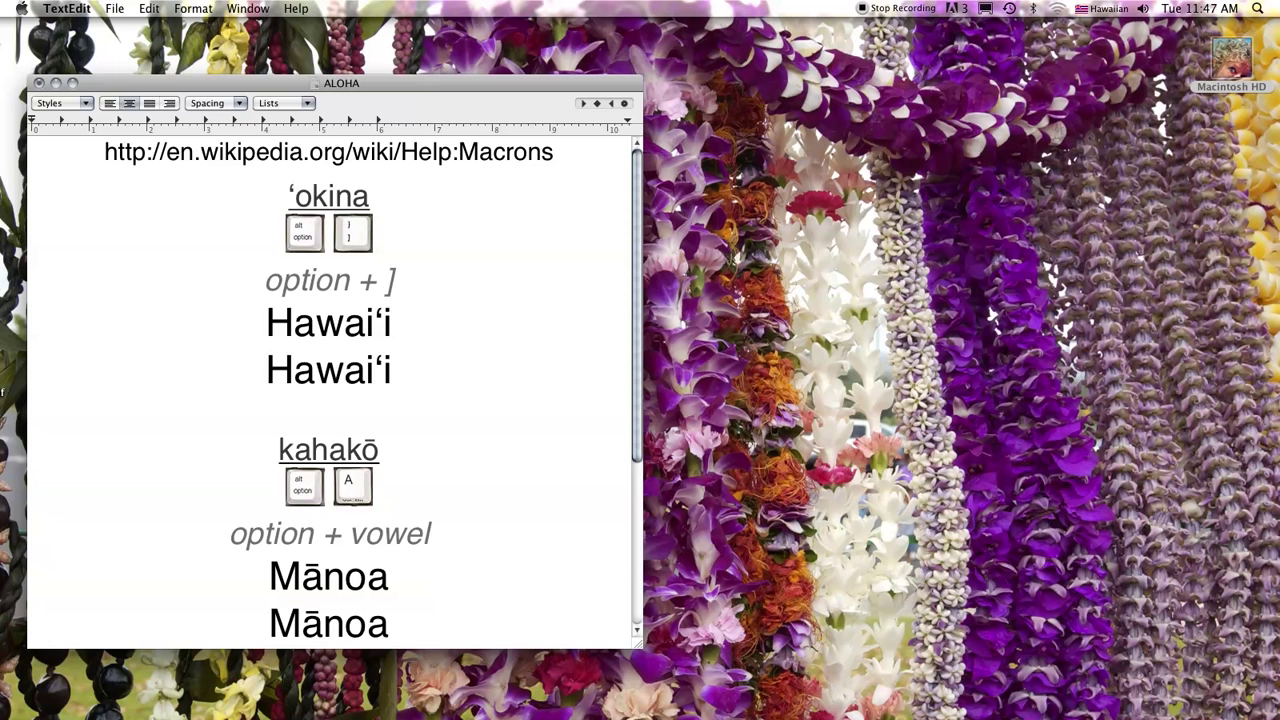
pyautogui.press('Return')
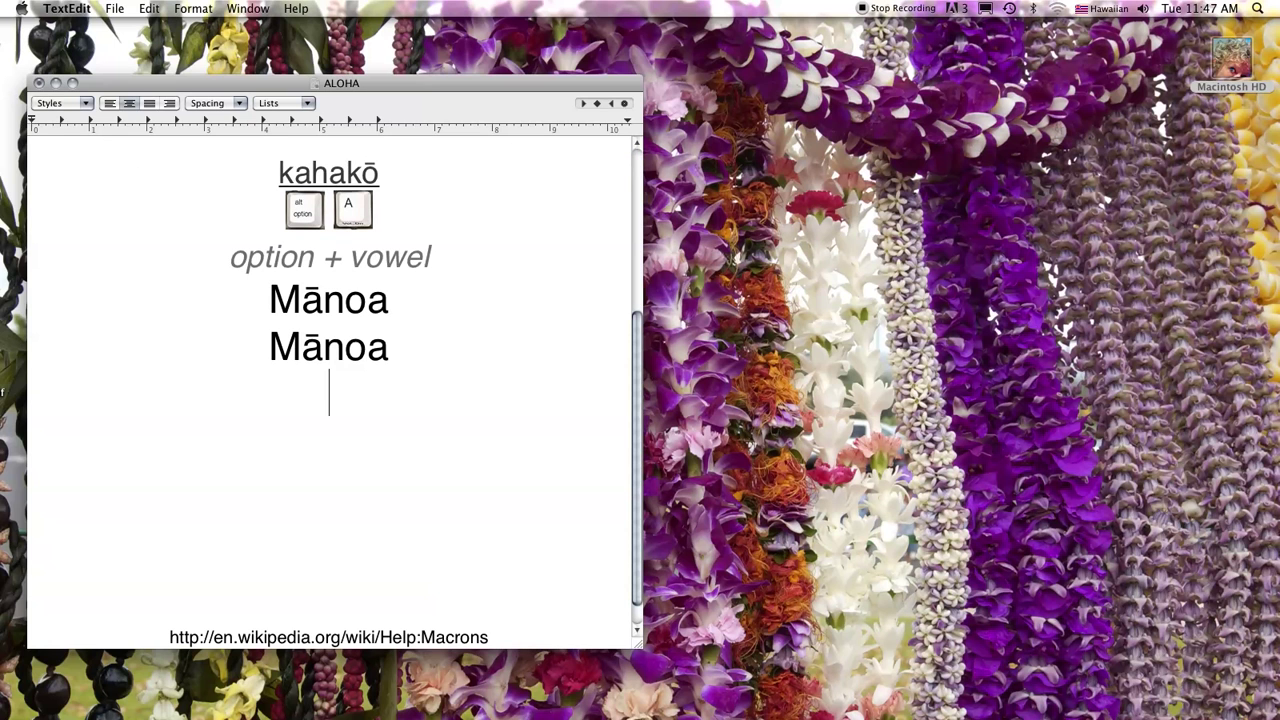
pyautogui.write('Waik')
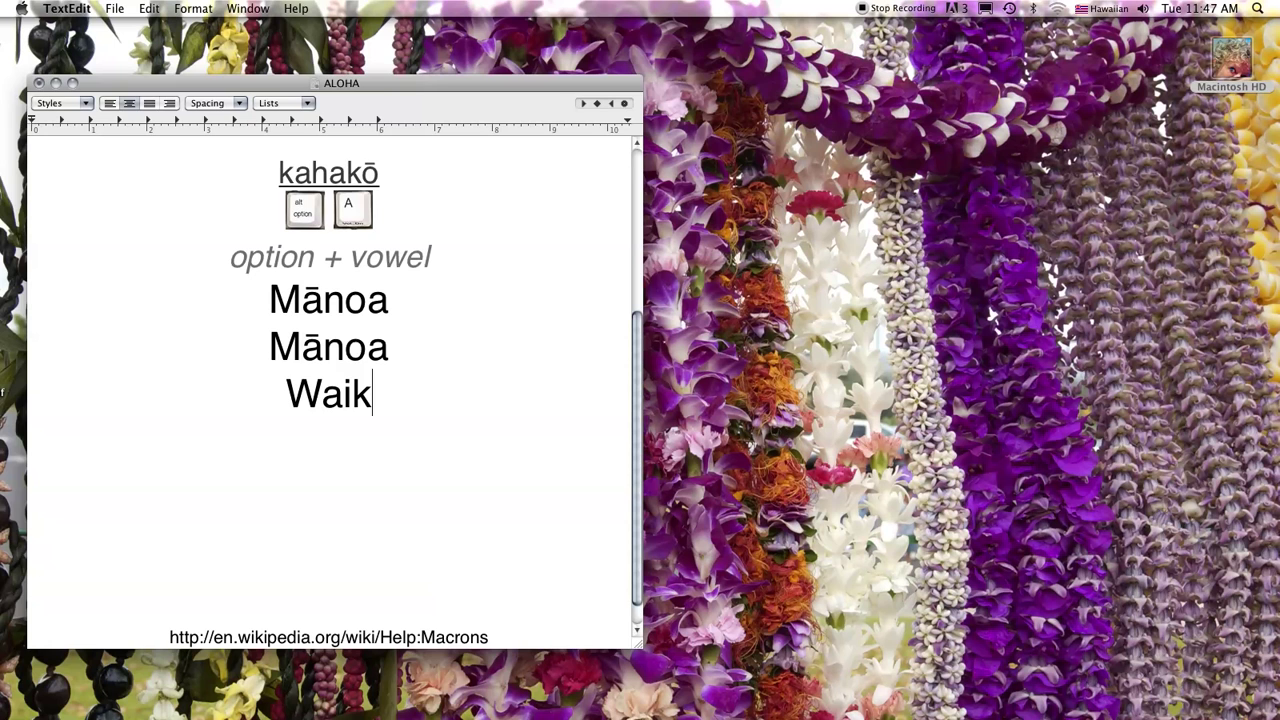
pyautogui.write('ī')
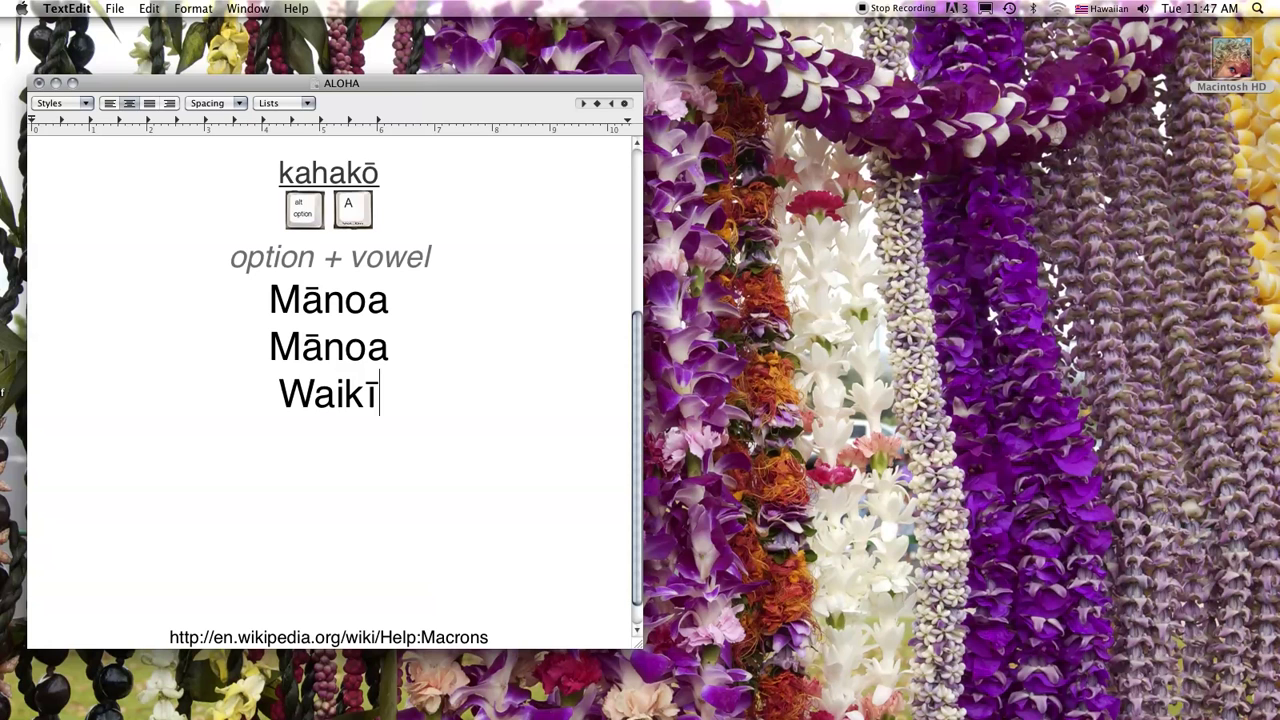
pyautogui.write('k')
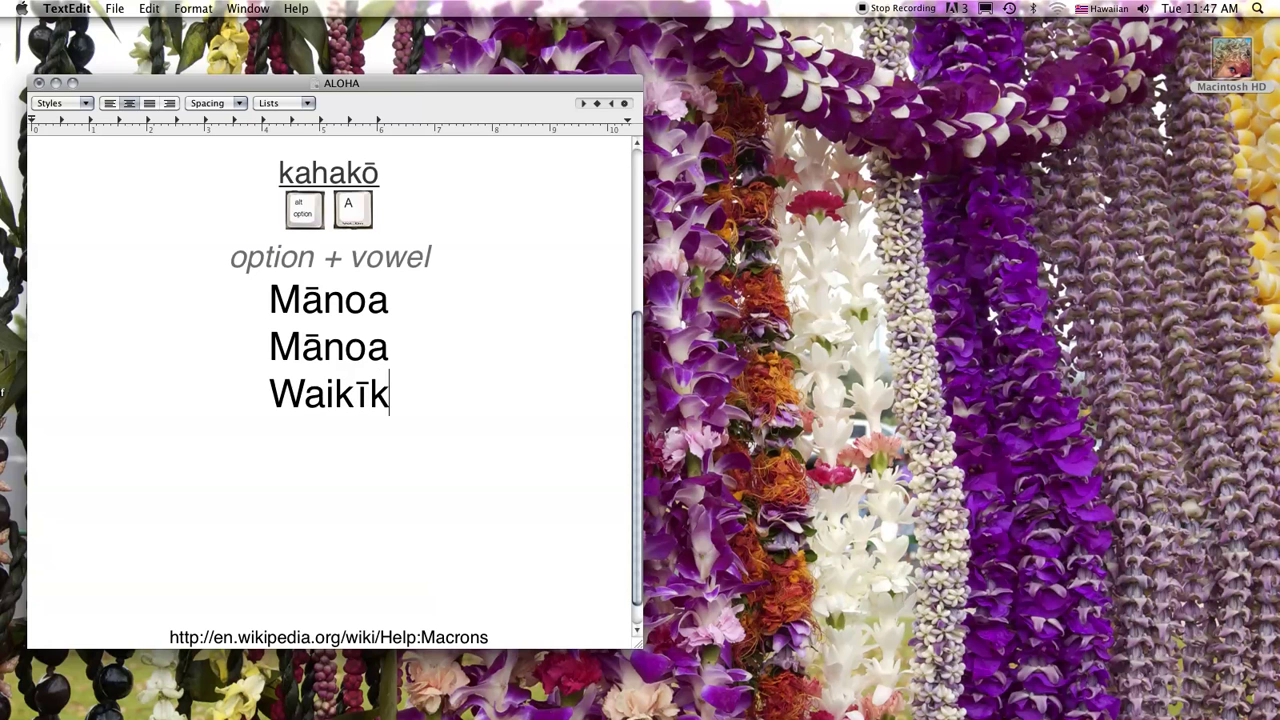
pyautogui.write('ī')
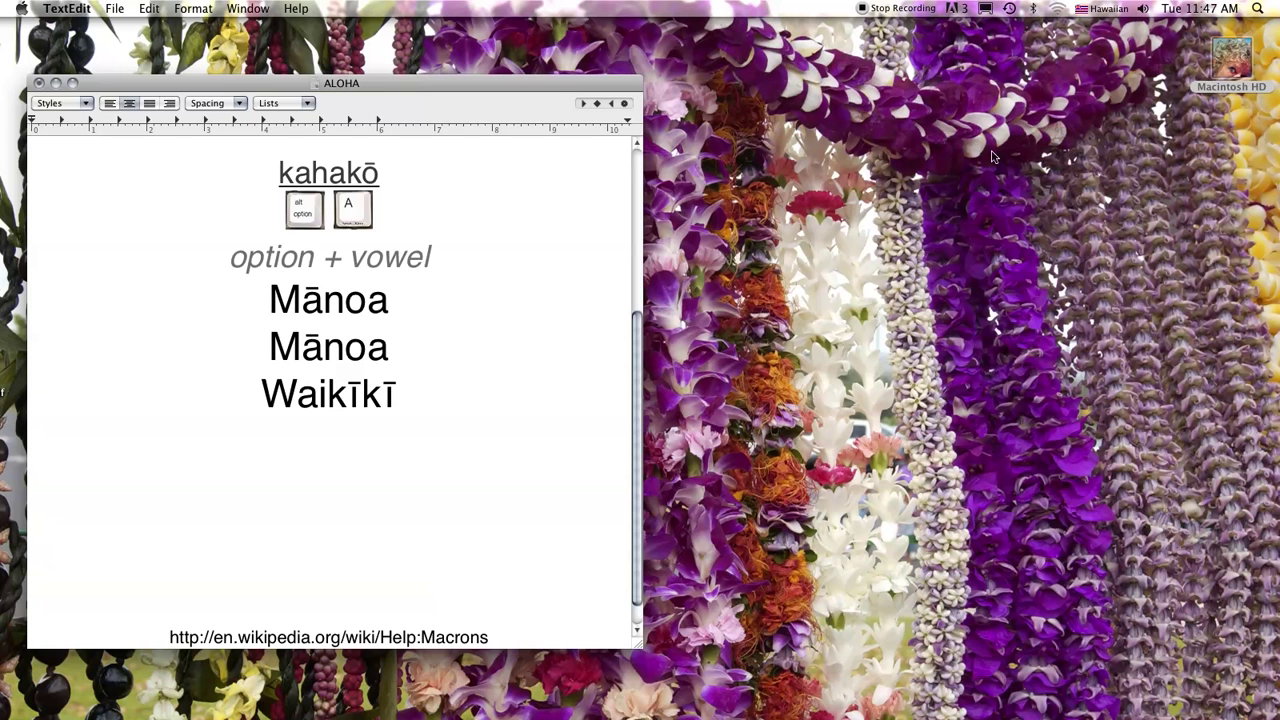
# Step: Pick U.S. from the input menu, then select and deselect the Mānoa and Waikīkī lines
pyautogui.click(1086, 9)
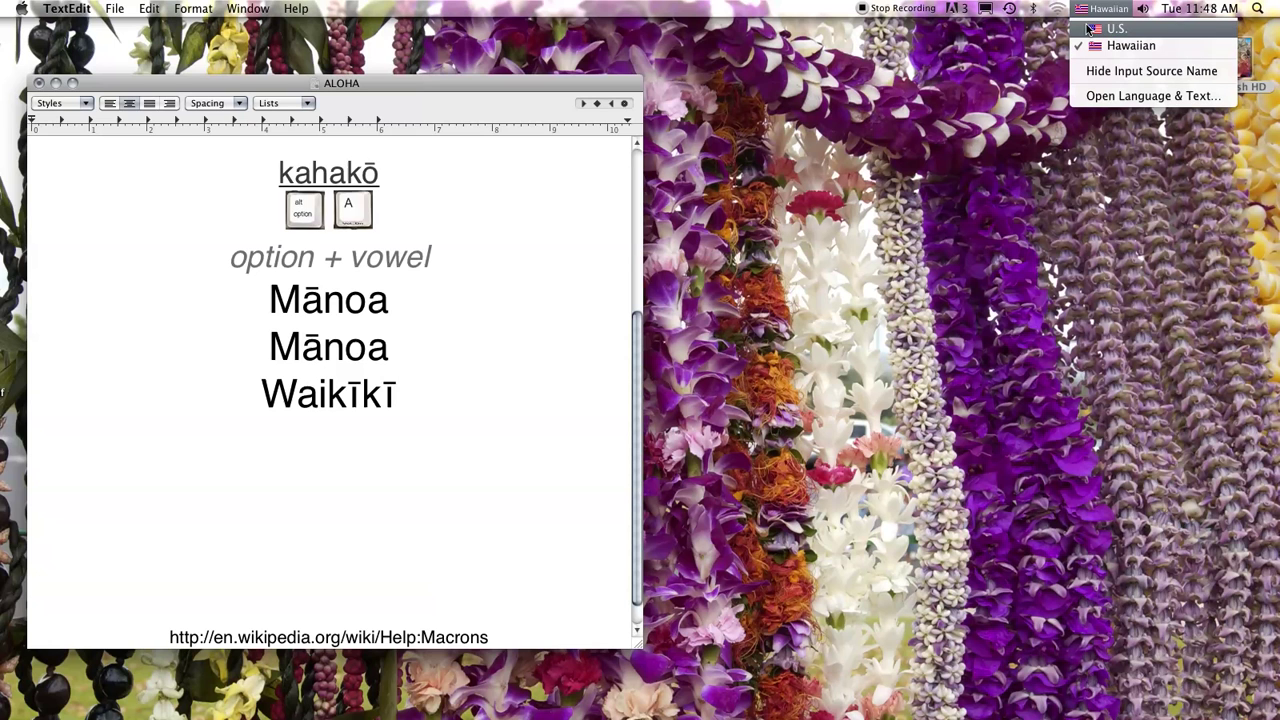
pyautogui.click(1114, 29)
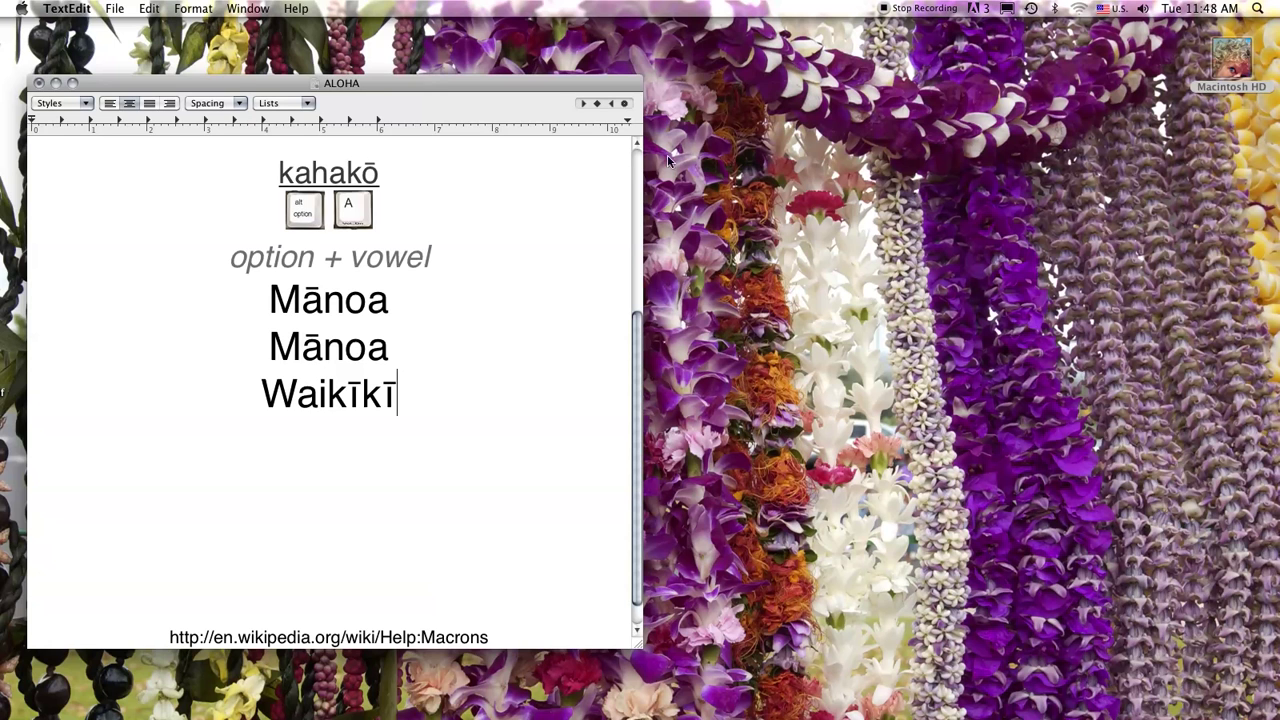
pyautogui.moveTo(400, 397); pyautogui.dragTo(265, 300)
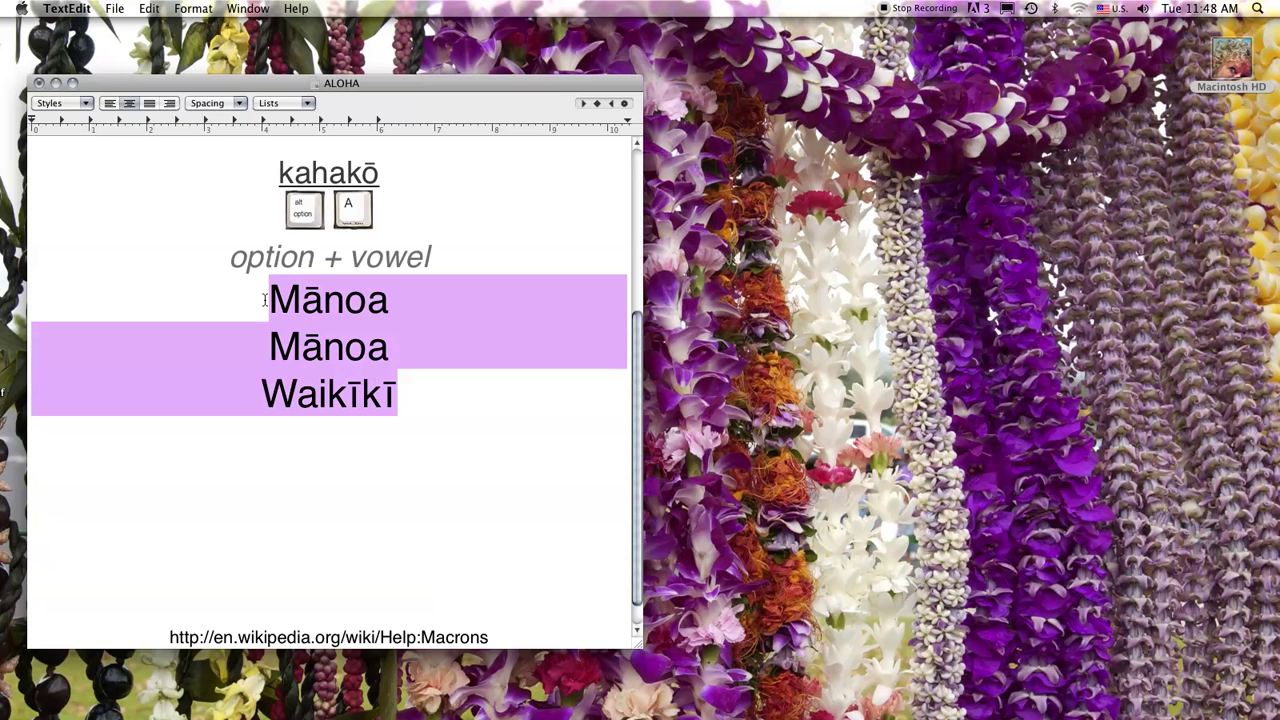
pyautogui.click(413, 401)
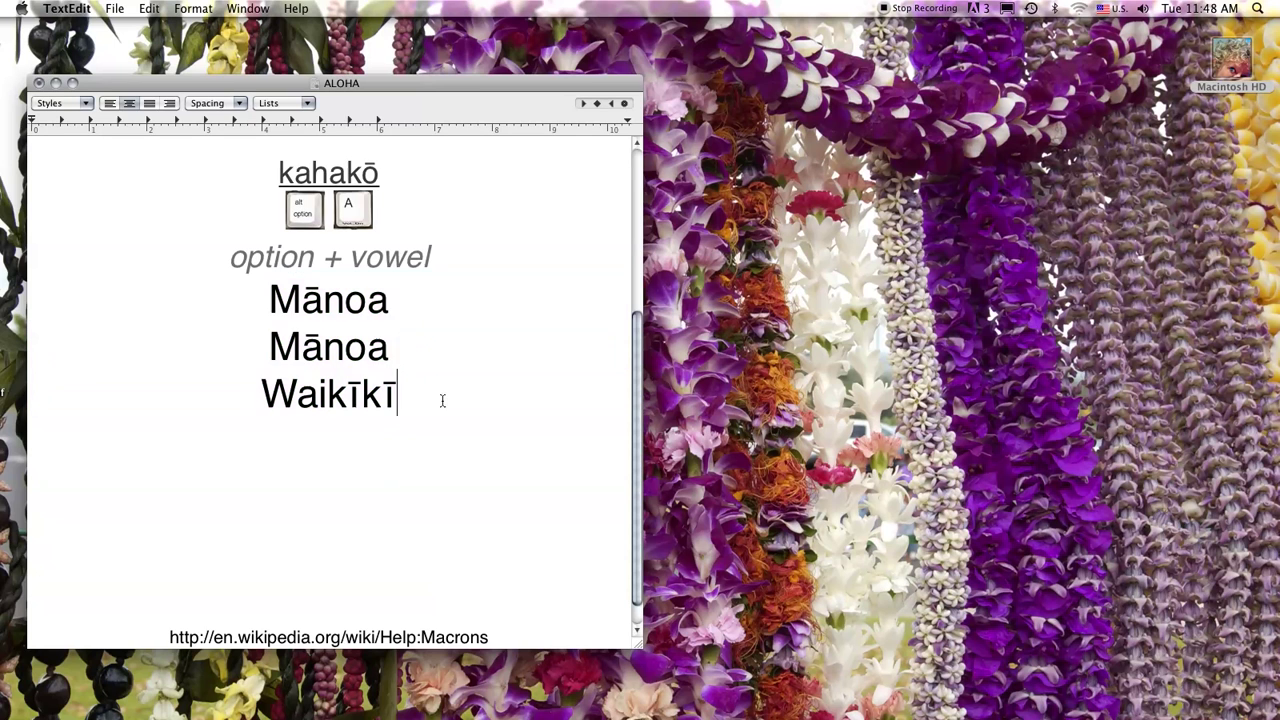